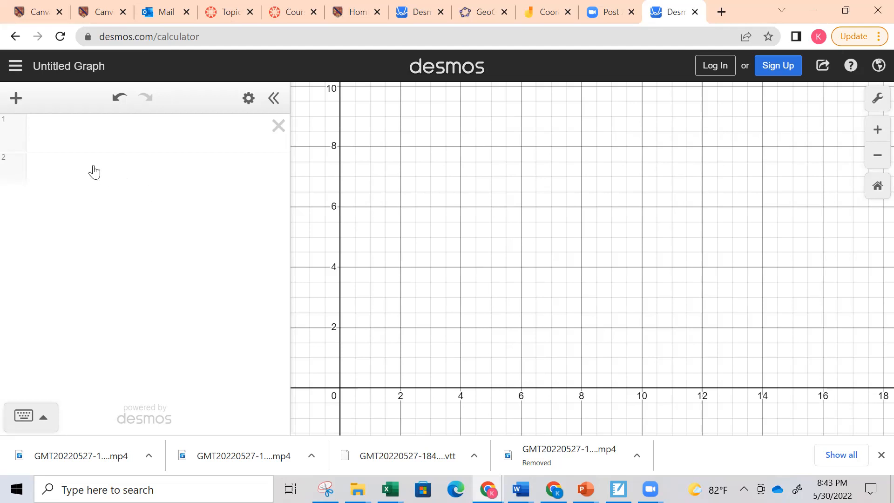
Insert a table and turn on solid connecting lines for its y₁ points
click(18, 100)
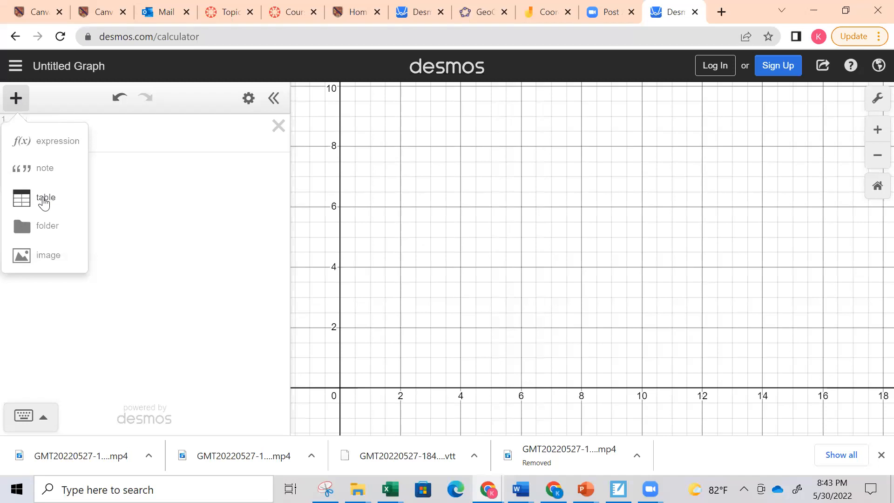
click(44, 200)
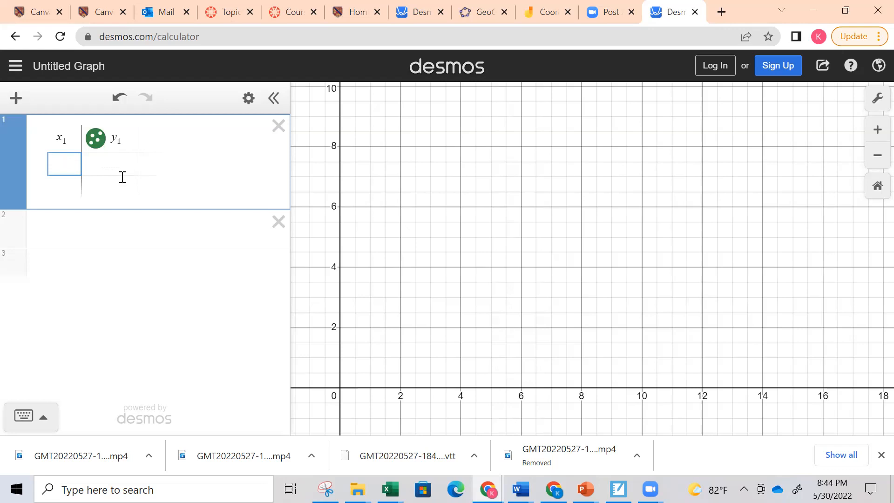
click(96, 139)
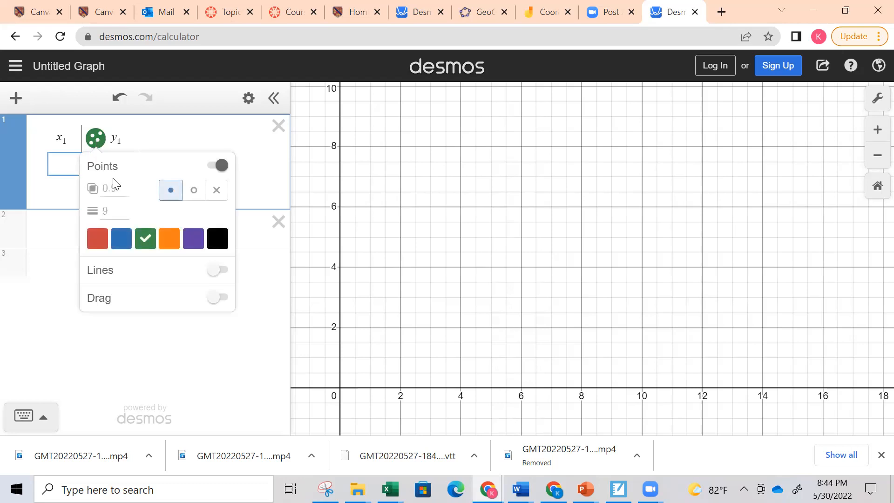
click(223, 275)
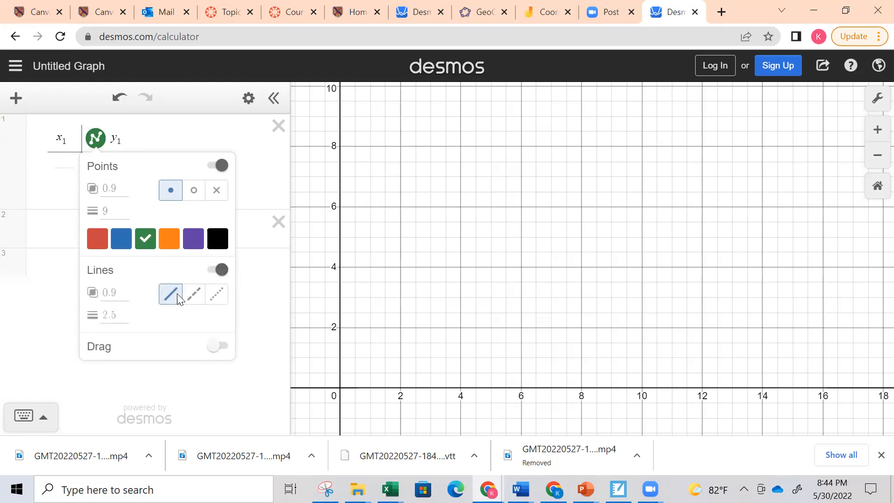
click(259, 302)
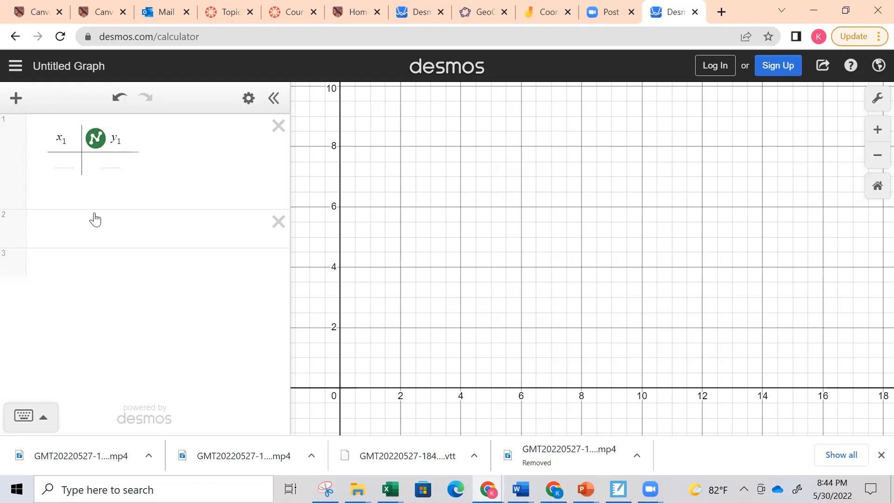
Enter the points (1, 1) and (1, 9) in the first two rows of the table
click(64, 165)
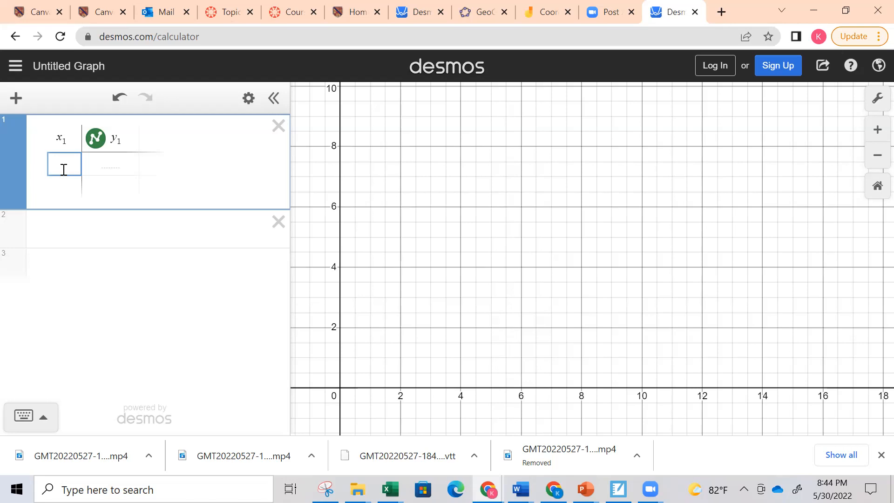
text(1)
key(Tab)
text(1)
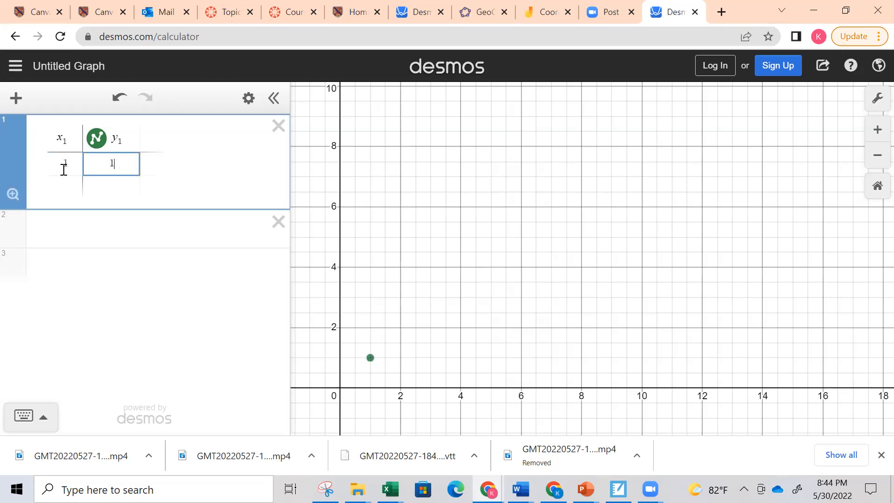
key(Down)
key(Left)
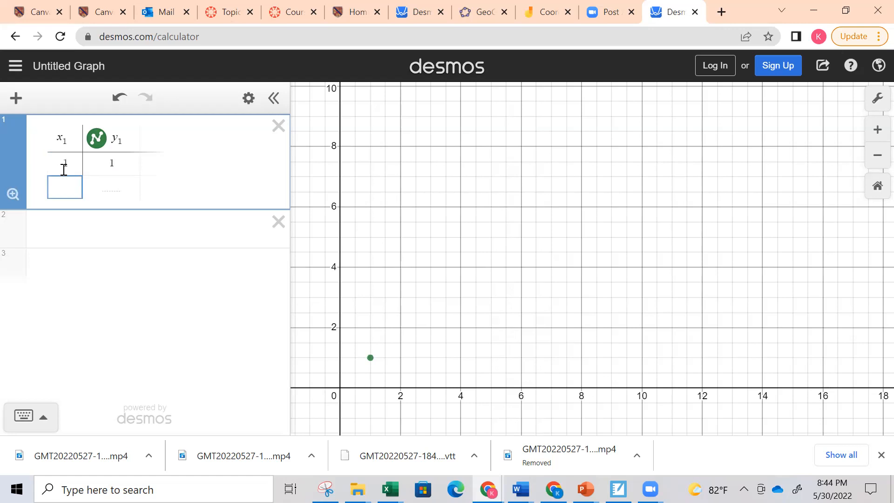
text(1)
key(Tab)
text(9)
key(Down)
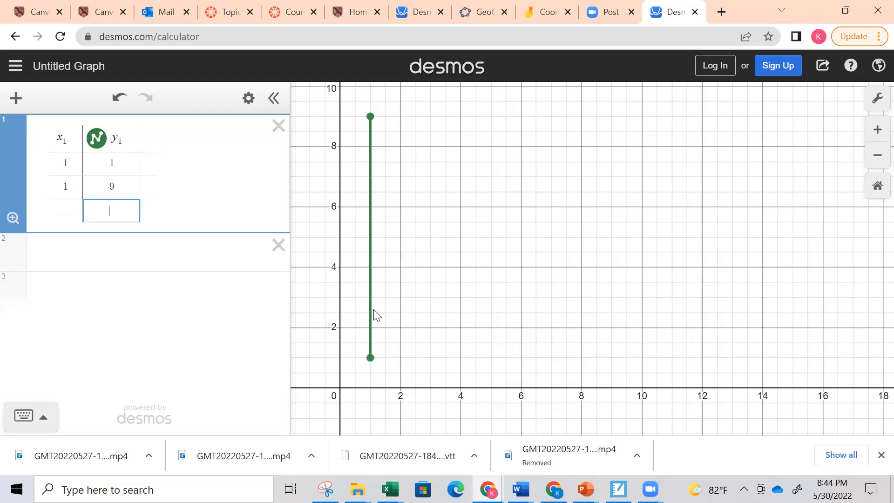
Add the points (8, 9) and (8, 5) as the third and fourth rows of the table
click(67, 214)
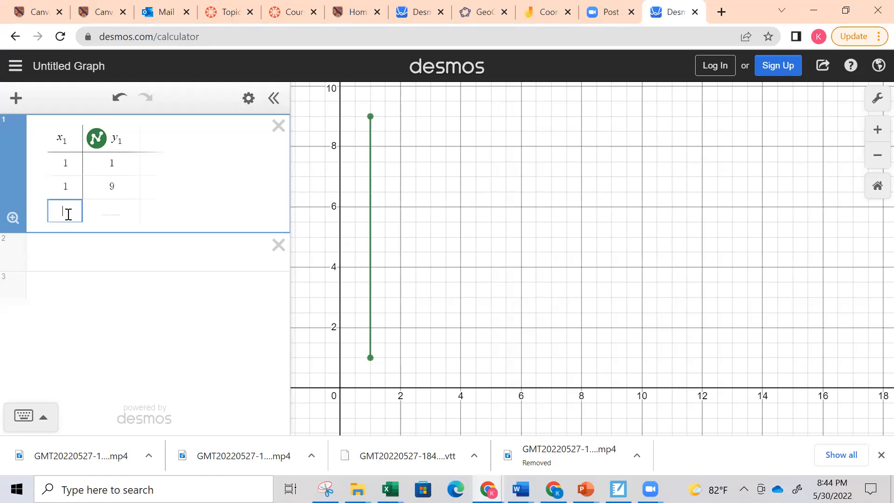
text(8)
key(Tab)
text(9)
key(Return)
key(Left)
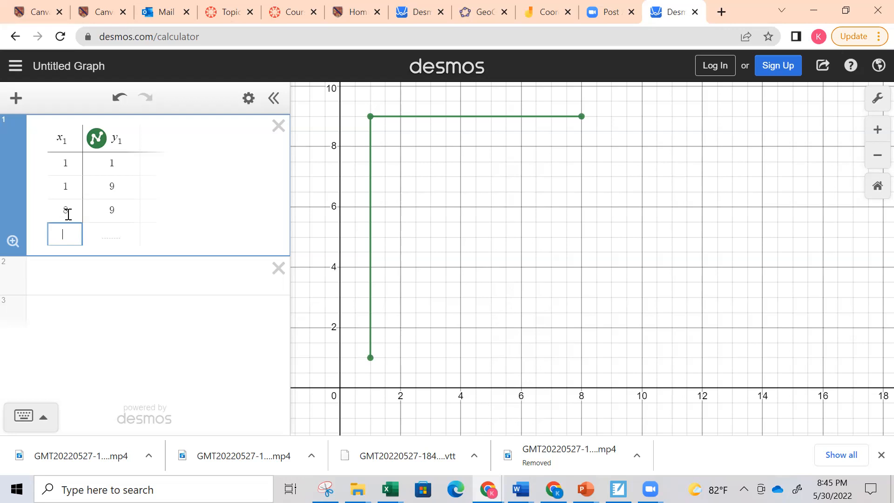
text(8)
key(Right)
text(5)
key(Return)
key(Left)
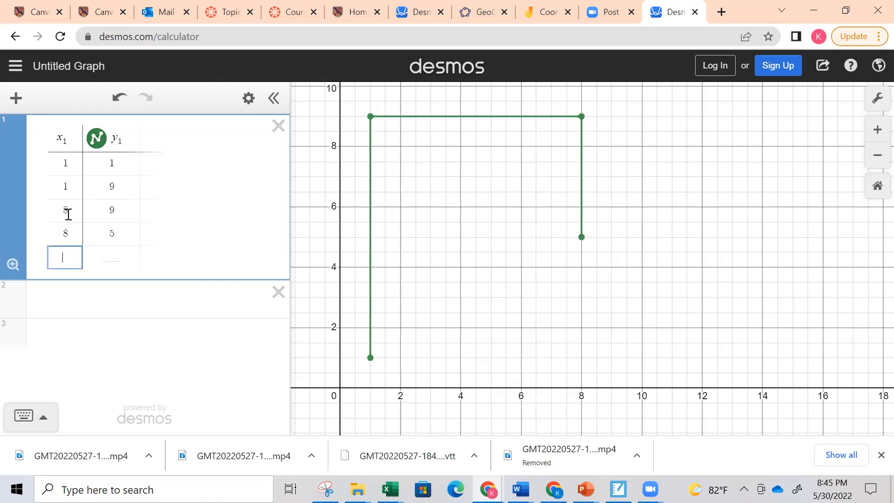
Add the points (6, 5) and (6, 7) as the fifth and sixth rows of the table
text(6)
key(Right)
text(5)
key(Return)
key(Left)
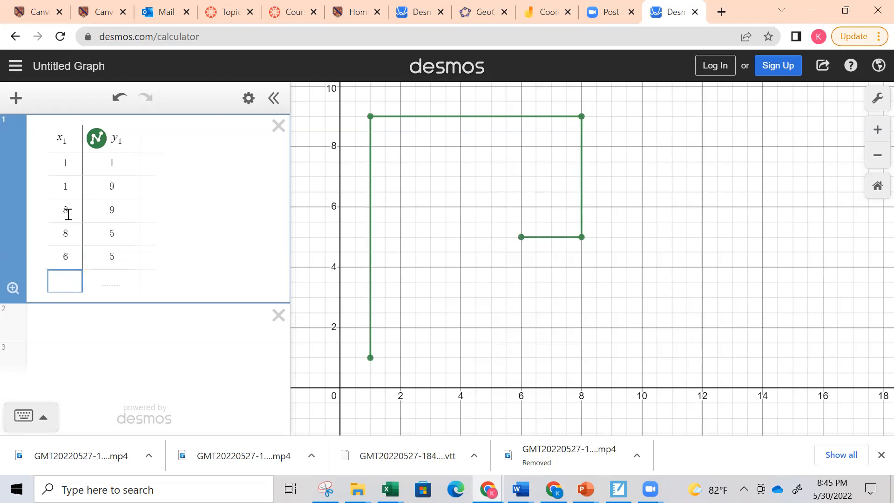
text(6)
key(Right)
text(7)
key(Return)
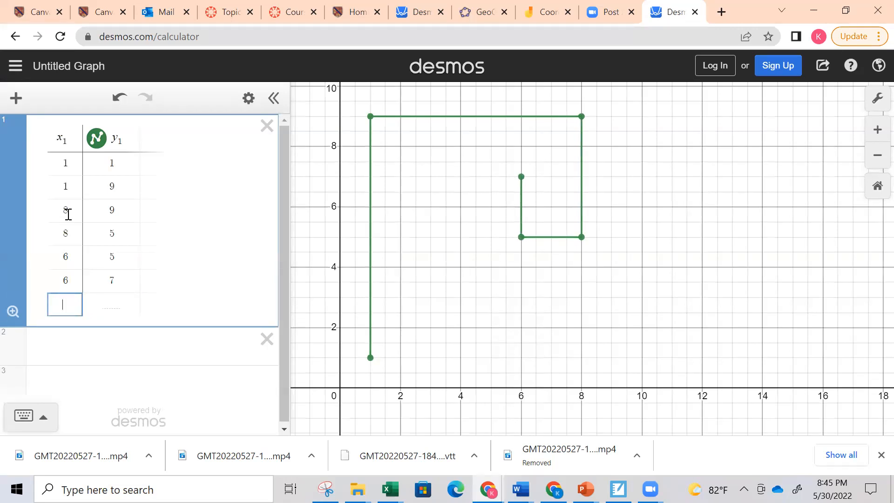
Add the points (3, 7) and (3, 1) as the last two rows of the table
text(3)
key(Right)
text(7)
key(Return)
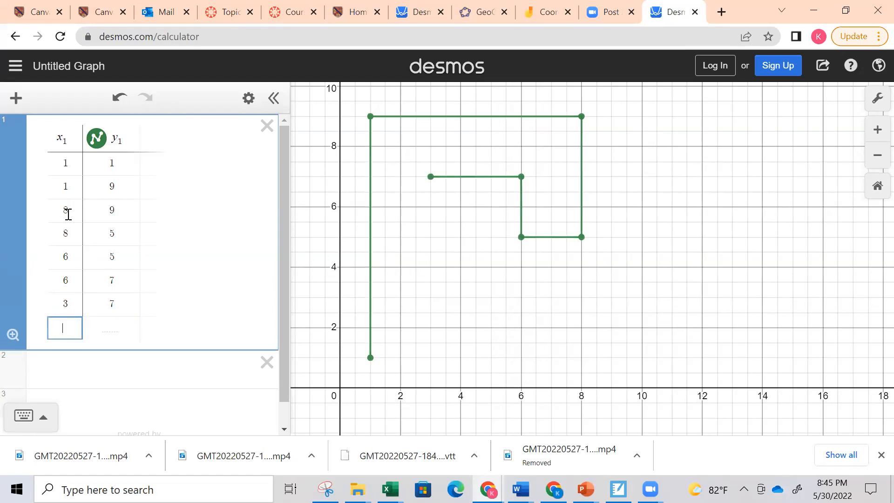
text(3)
key(Right)
text(1)
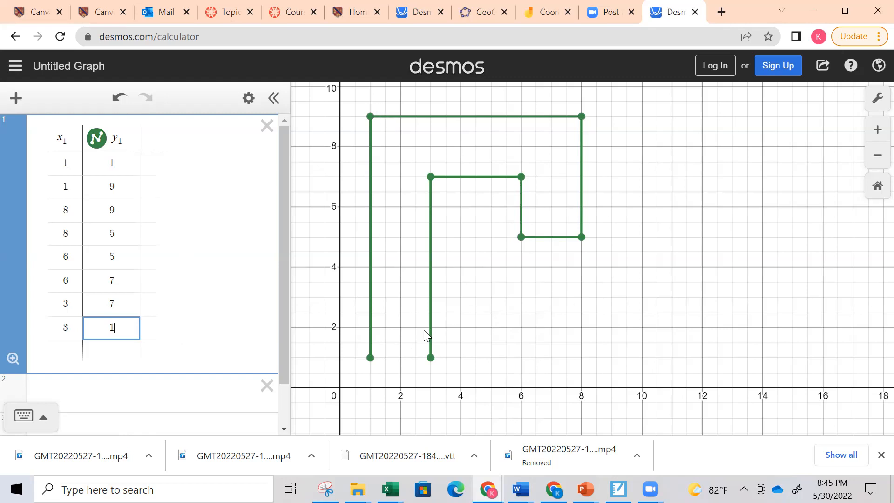
Plot the point (1,1) as a separate expression below the table and label it A
click(159, 393)
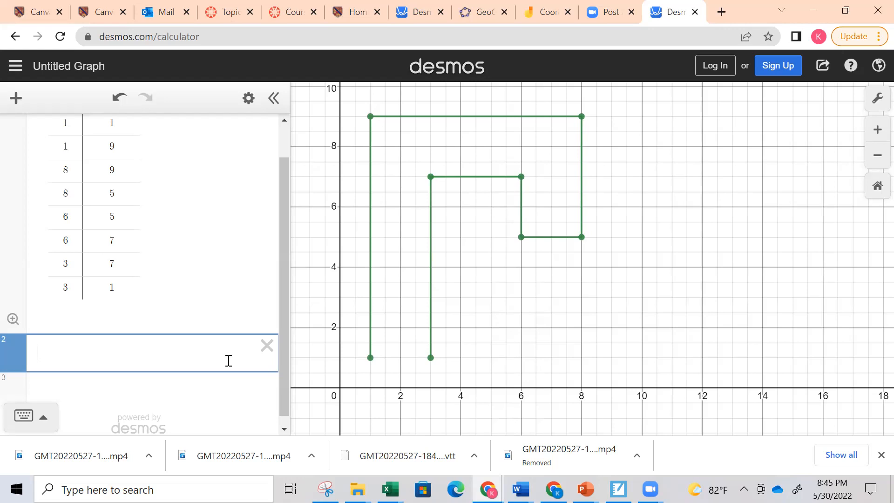
text((1,1))
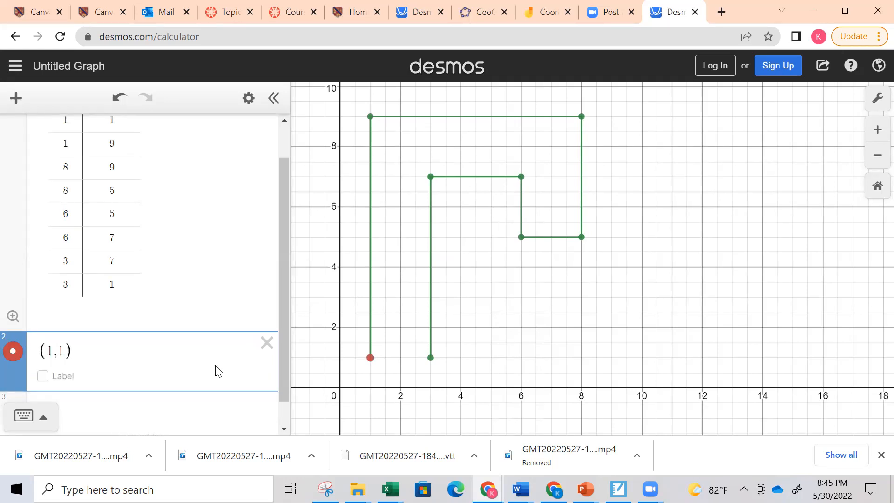
click(43, 375)
click(84, 375)
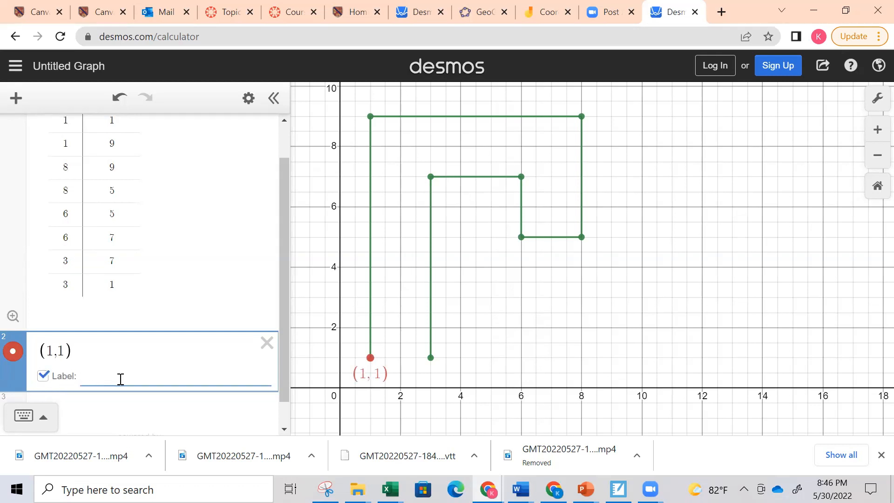
text(A)
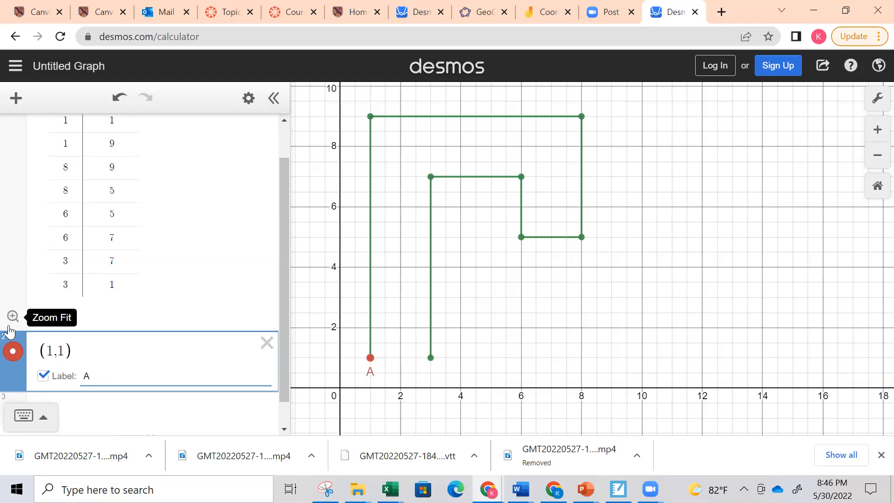
Add a new expression for the point (1,9) below point A and label it B
scroll(9, 332, down, 1)
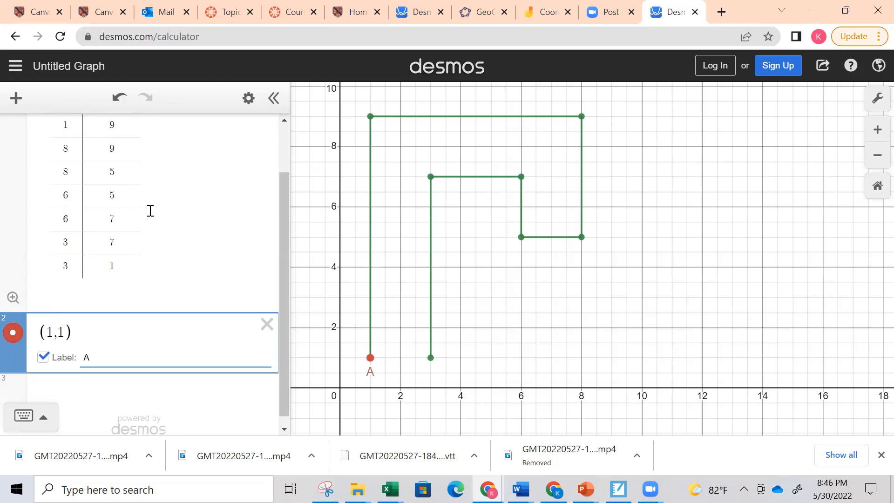
scroll(151, 210, up, 2)
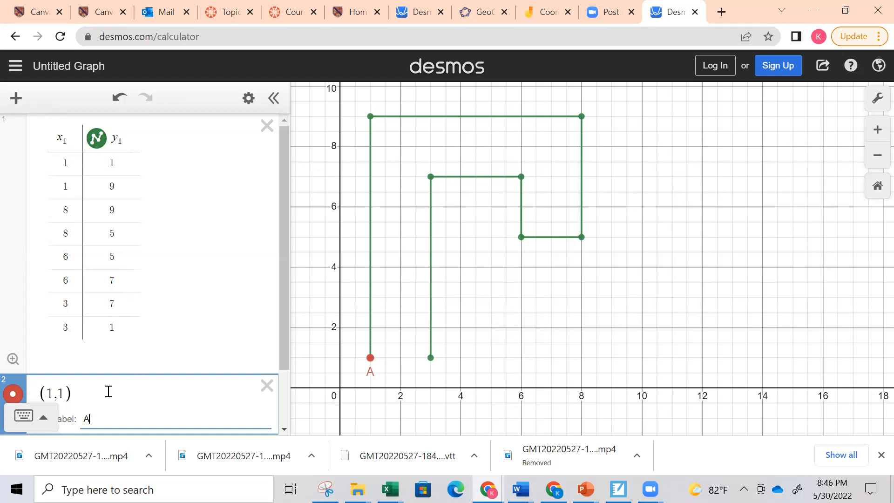
scroll(98, 358, down, 2)
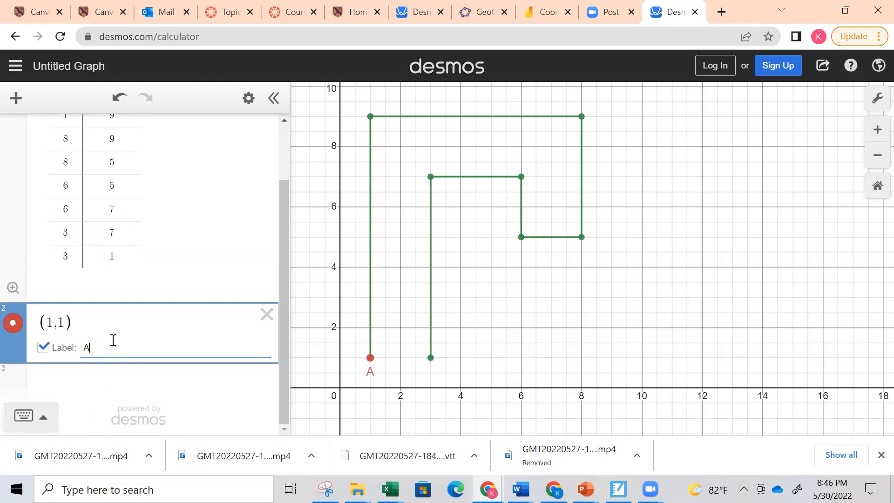
click(103, 318)
key(Return)
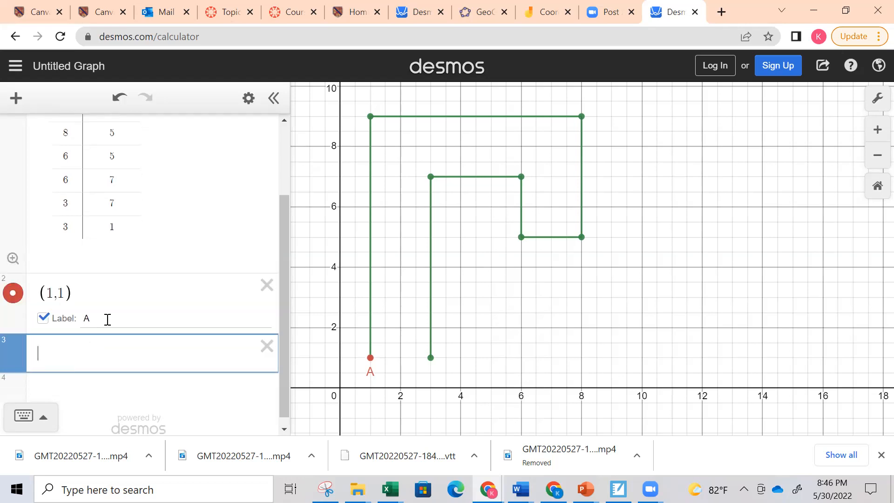
scroll(107, 320, up, 2)
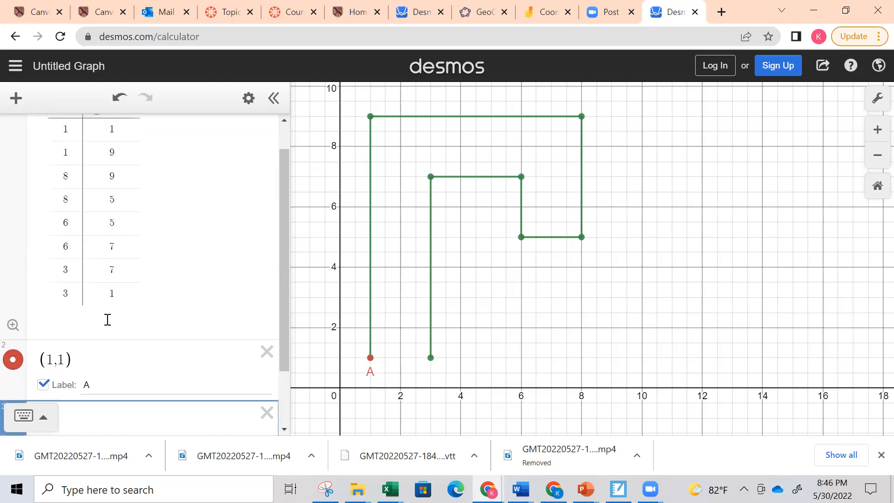
text((1,9))
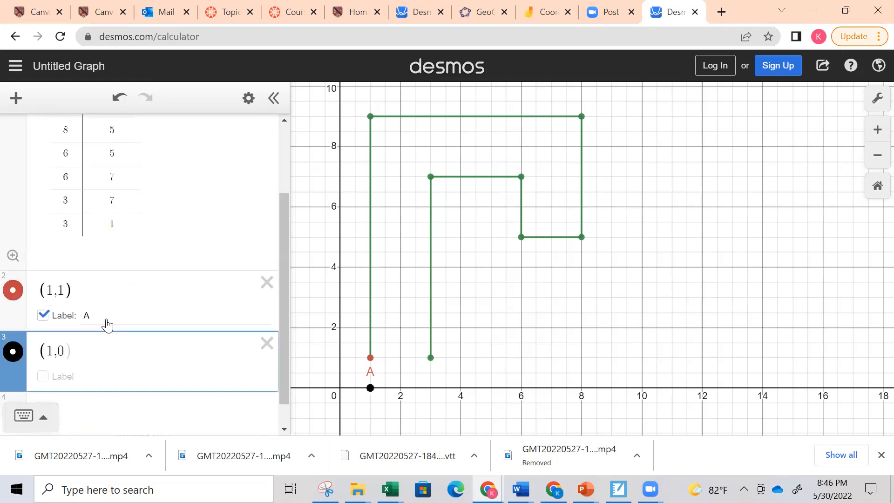
click(43, 367)
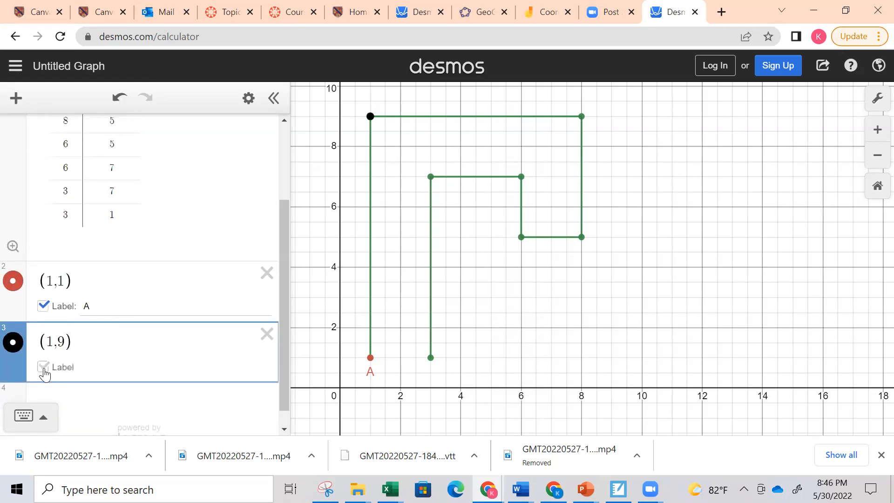
click(106, 370)
text(B)
Add a new expression for the point (8,9) below point B and label it C
scroll(96, 399, down, 1)
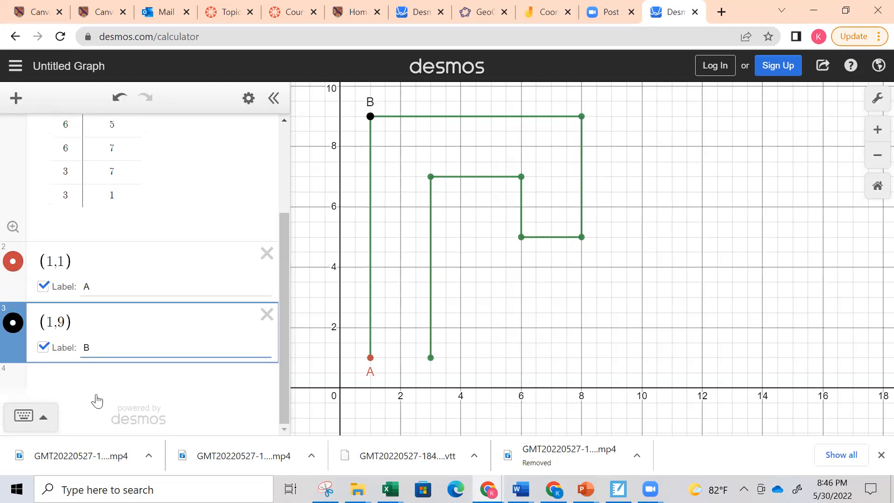
click(80, 390)
scroll(190, 321, up, 2)
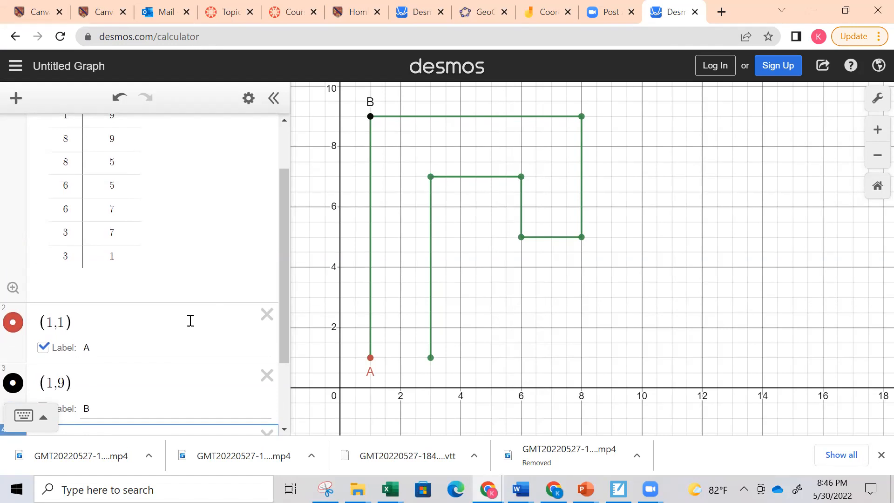
scroll(190, 320, up, 1)
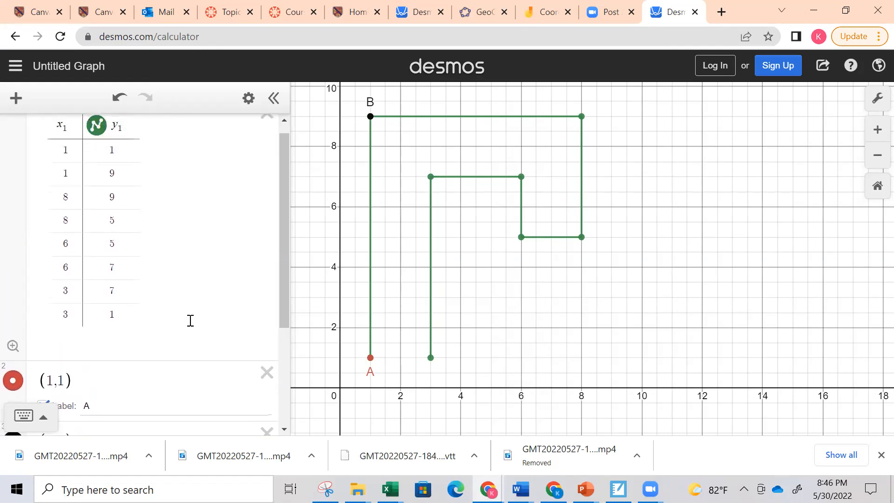
text(8)
key(BackSpace)
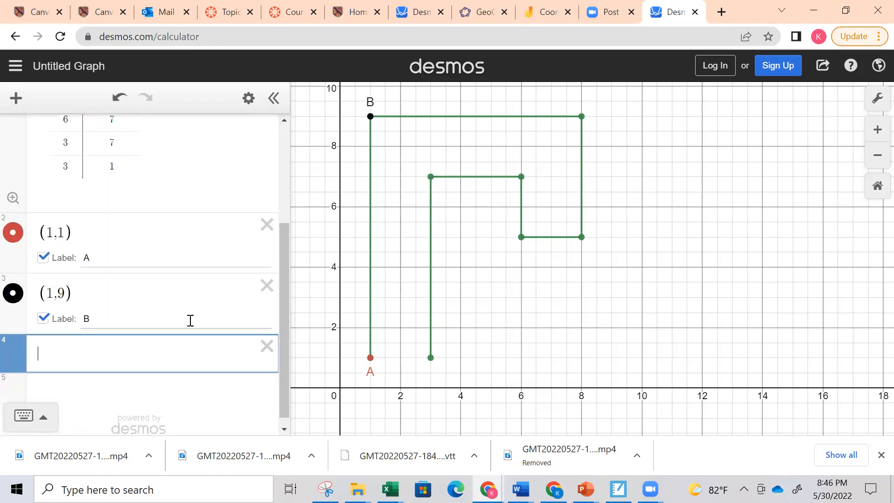
text((,8)
key(BackSpace)
key(BackSpace)
text(8)
text(,9)
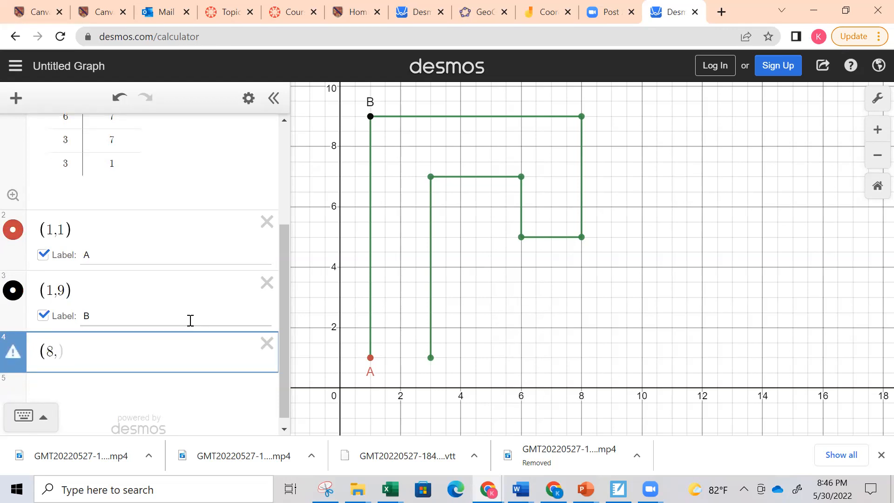
click(43, 376)
text(C)
scroll(118, 375, down, 1)
Add a new expression for the point (8,5) below point C and label it D
click(37, 375)
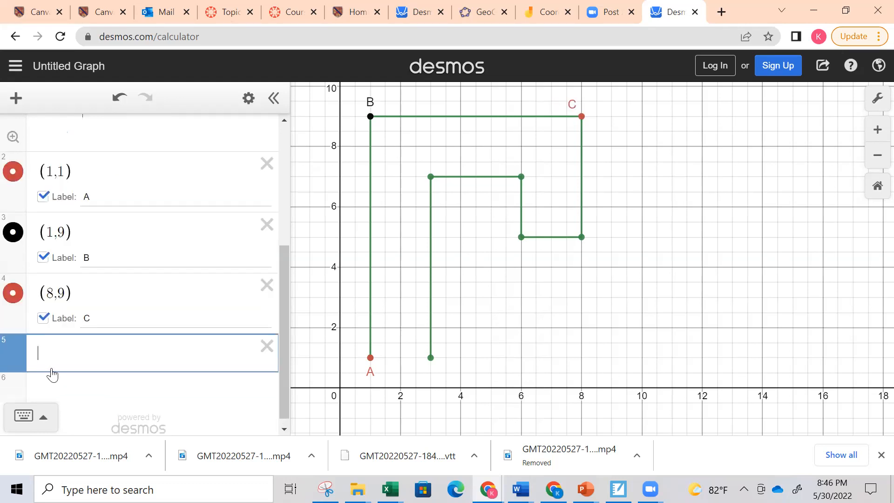
text((d)
key(BackSpace)
text(D)
key(BackSpace)
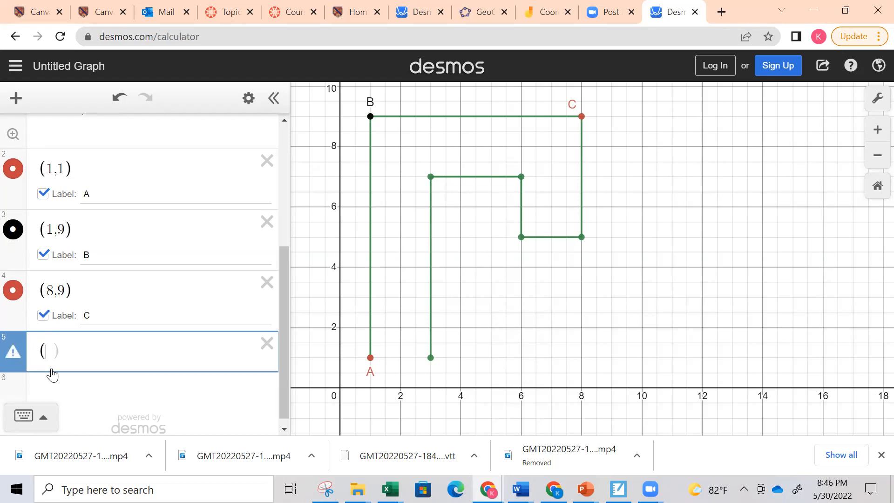
text(8,5)
click(43, 367)
text(D)
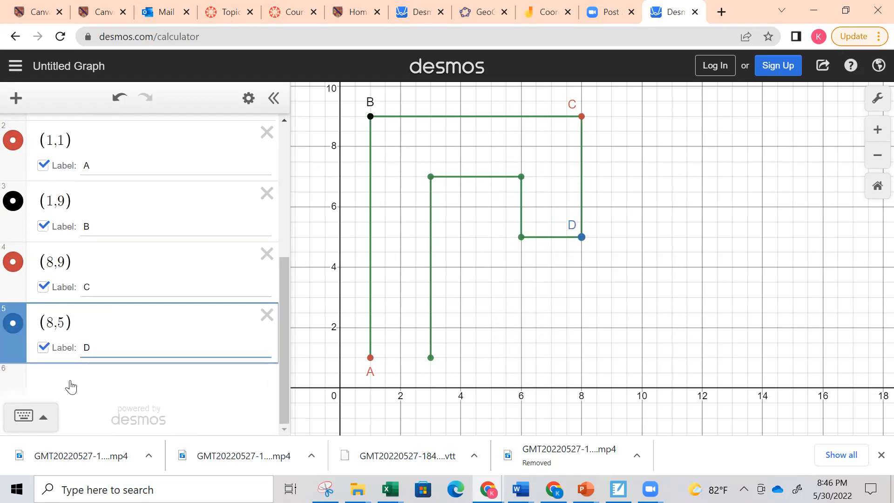
Add a new expression for the point (6,5) below point D and turn on its label
click(69, 385)
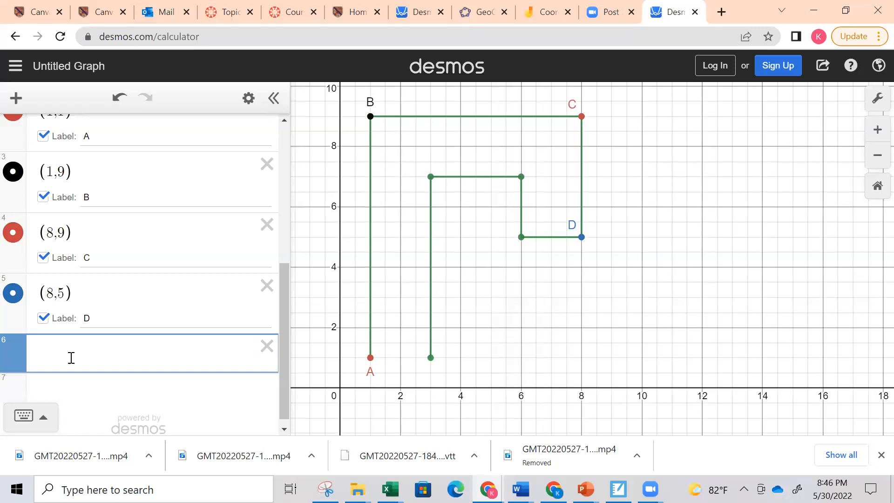
text(()
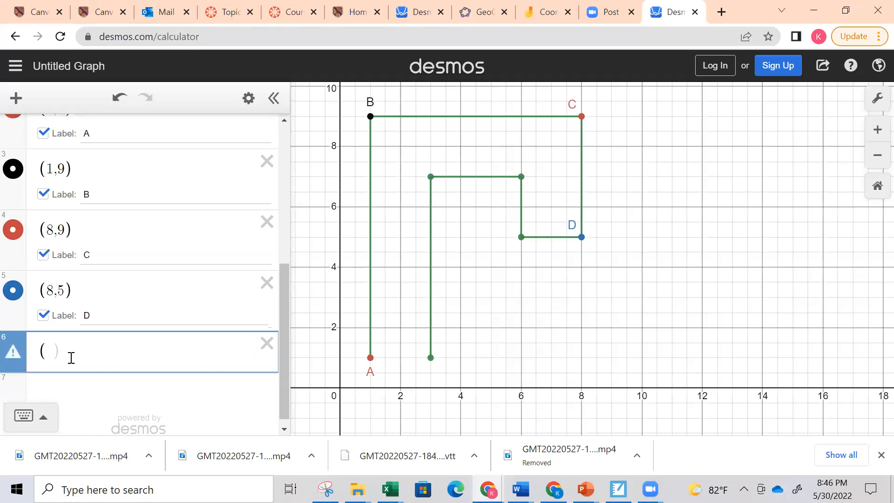
text(6,5))
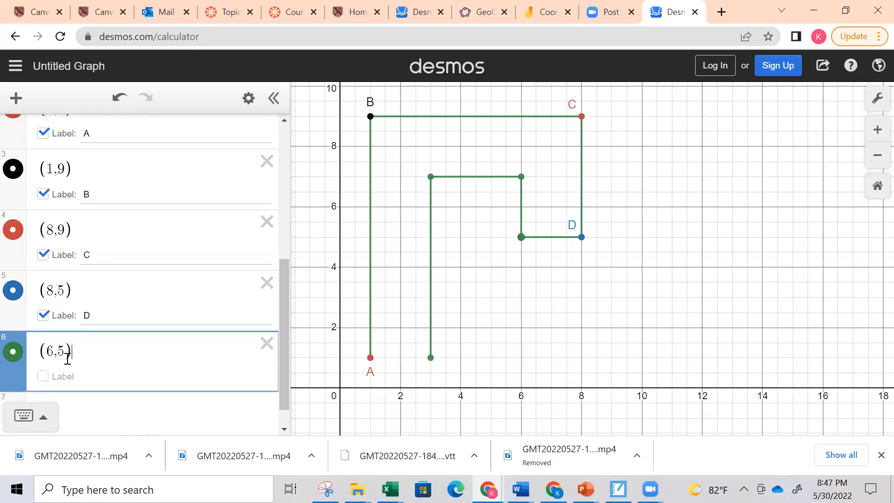
click(44, 377)
text(E)
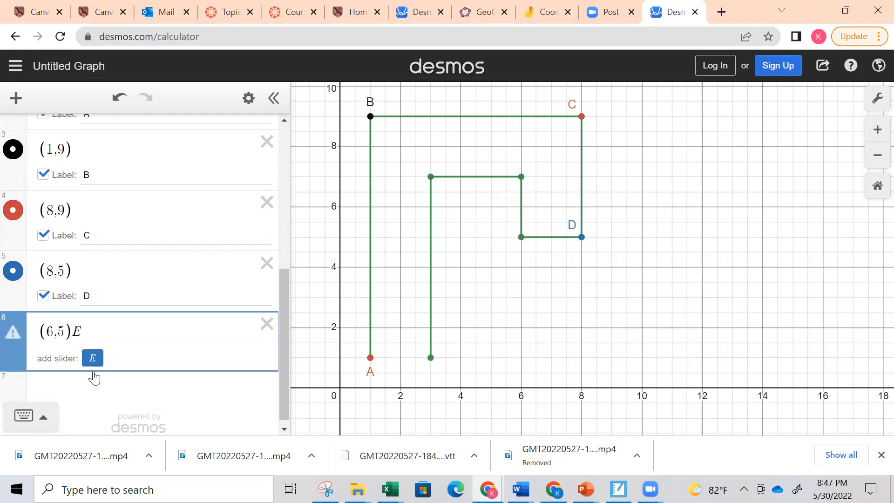
click(114, 360)
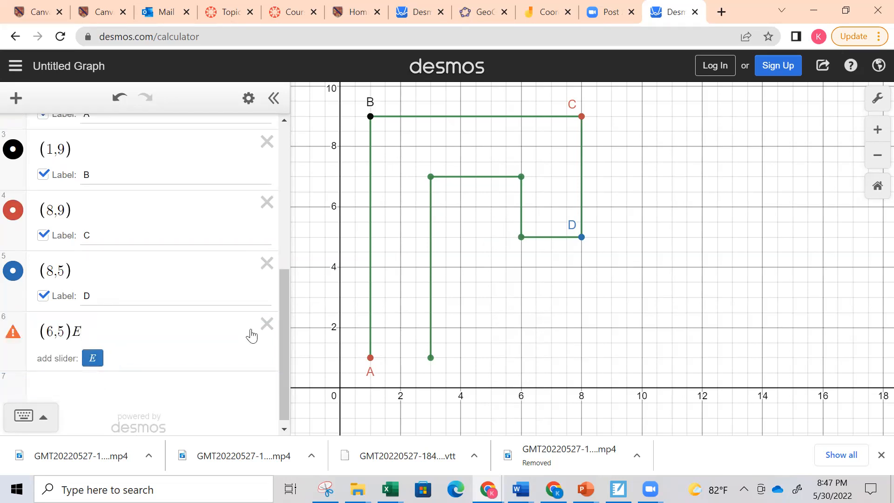
click(88, 331)
key(BackSpace)
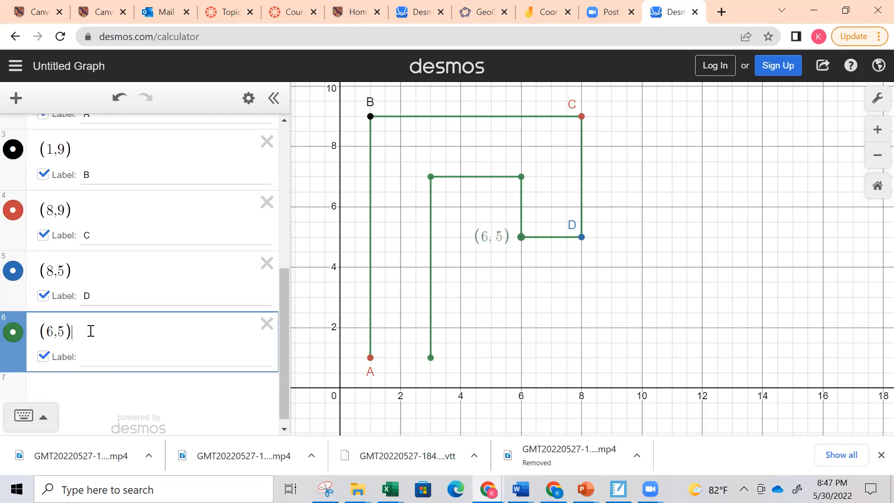
Set the label text of the point (6,5) to E
click(105, 365)
text(E)
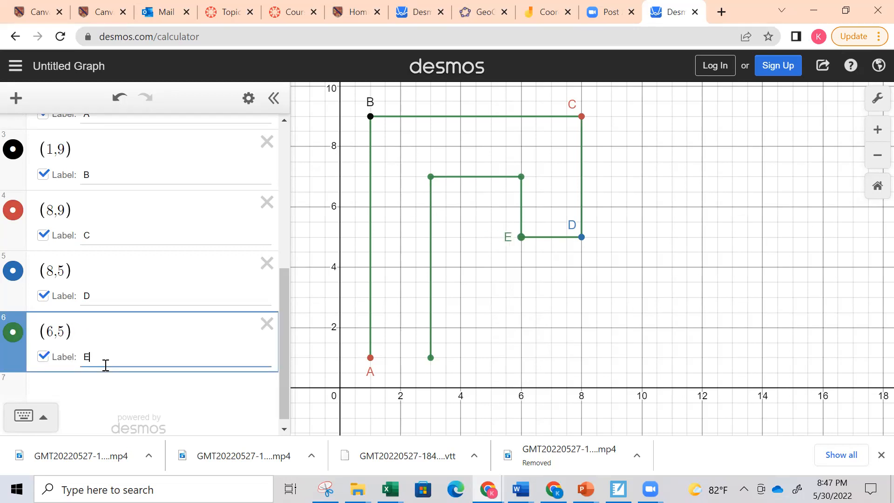
Add a new expression for the point (6,7) below point E and label it F
scroll(105, 365, down, 1)
click(107, 332)
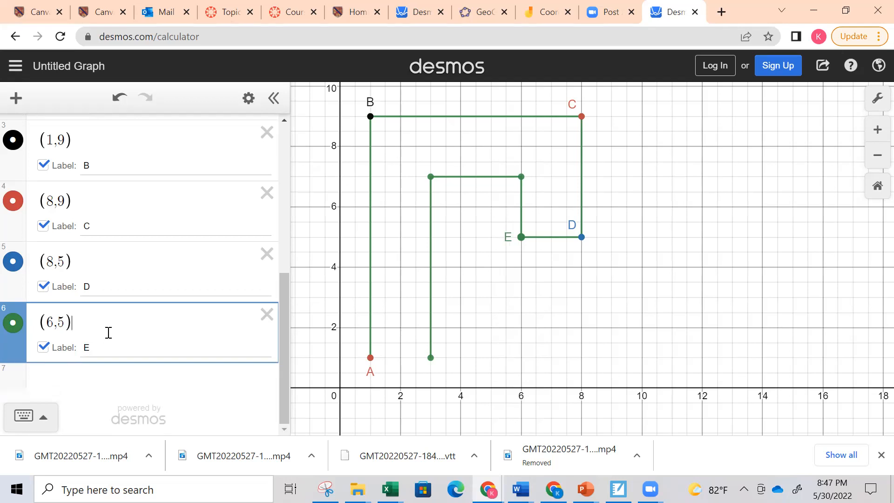
key(Return)
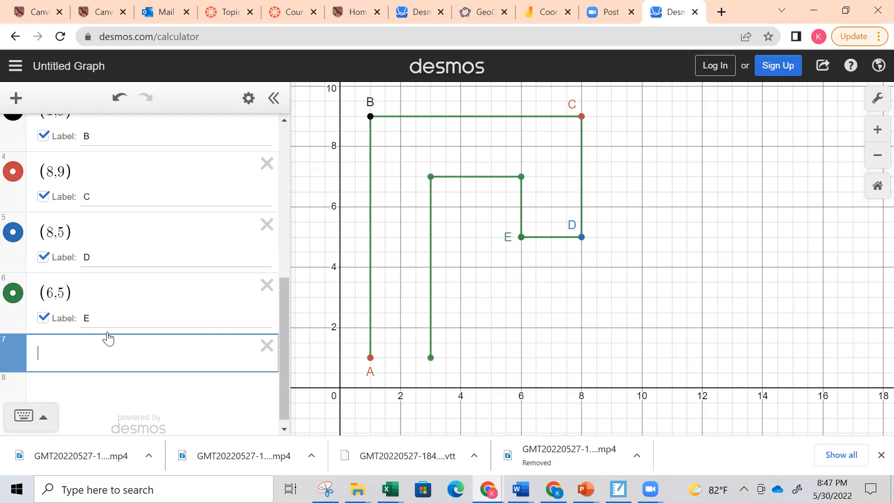
text((6,7)
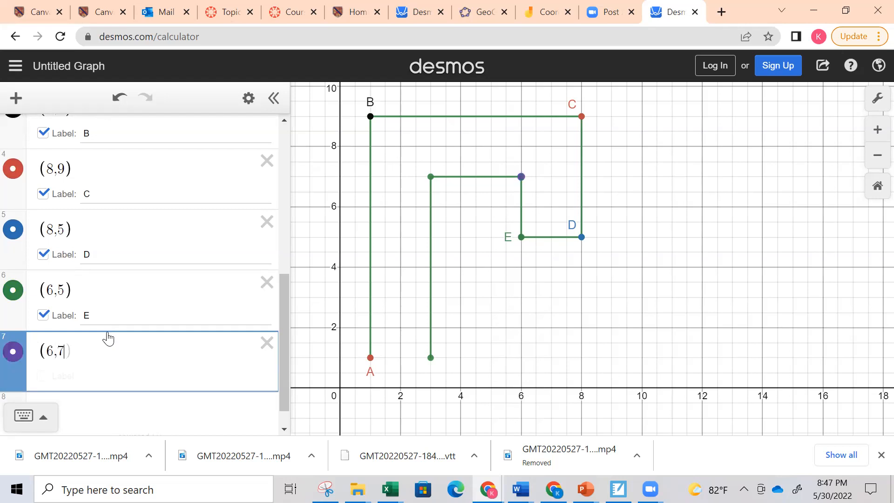
click(58, 378)
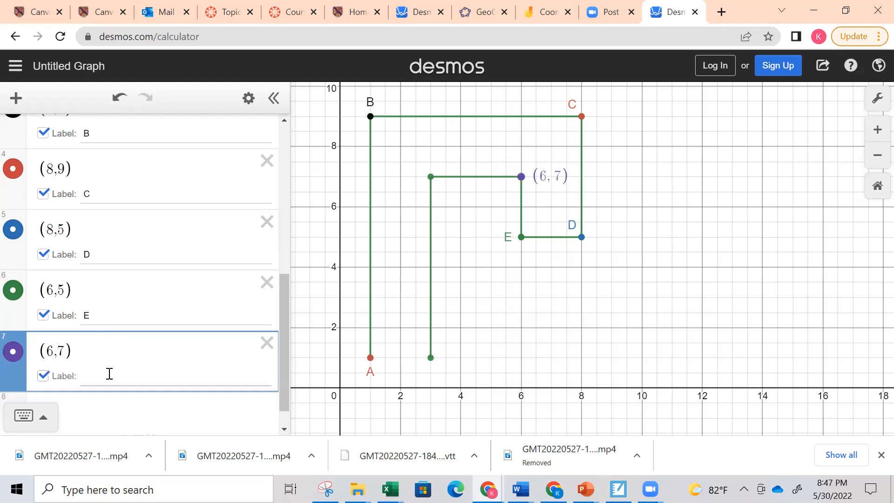
text(F)
key(Left)
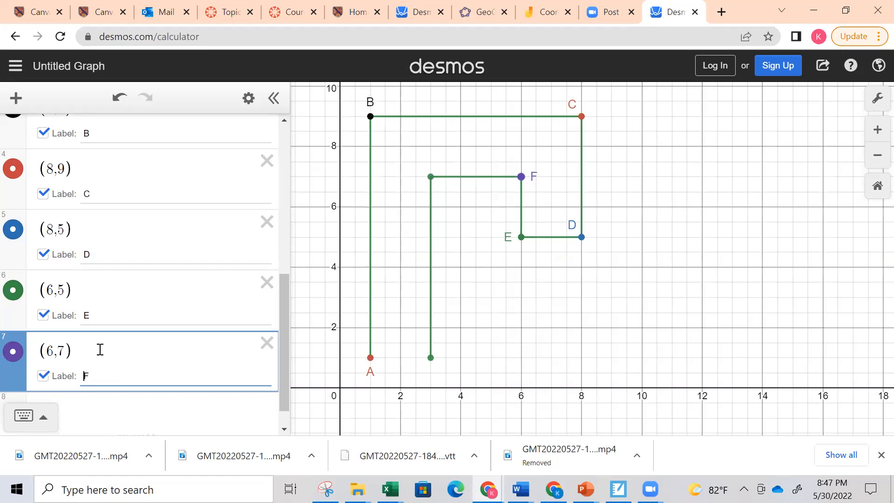
Add a new expression for the point (3,7) below point F and label it G
key(Return)
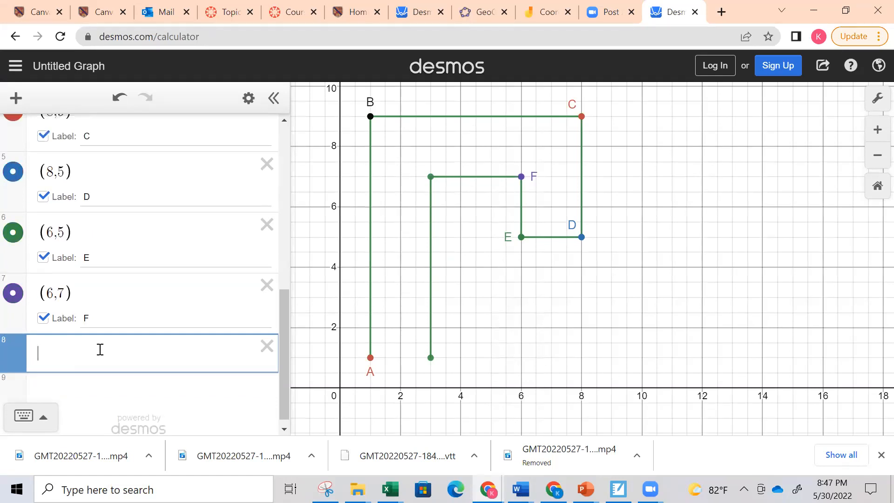
text(()
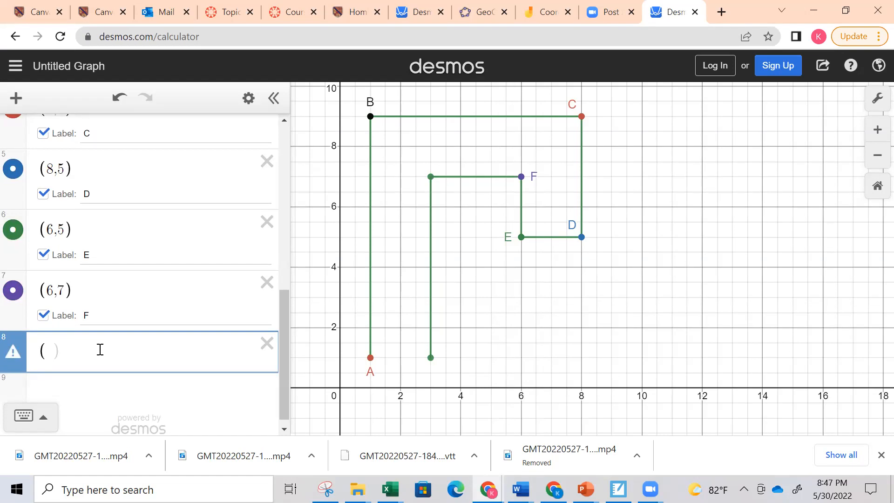
text(3,7)
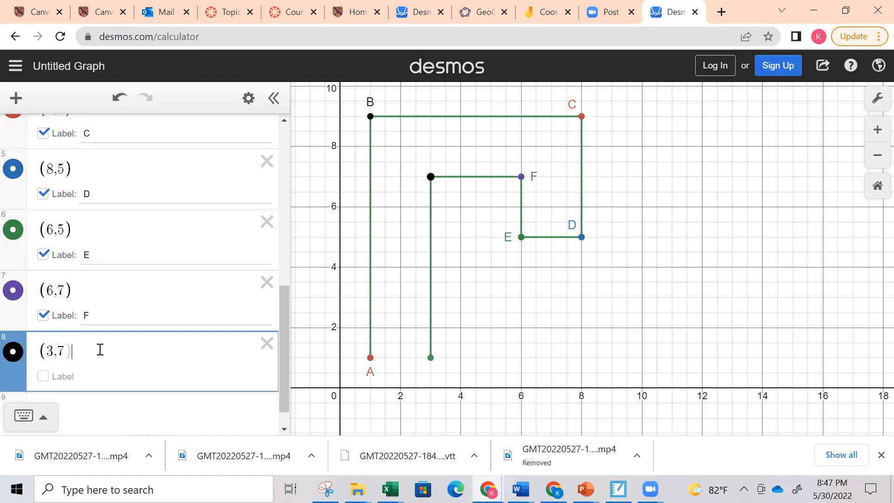
click(43, 375)
text(G)
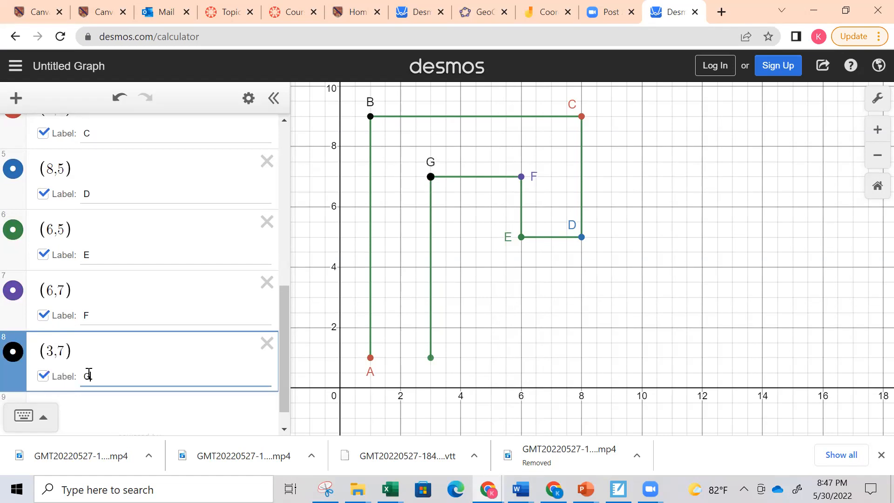
Add a new expression for the point (3,1) below point G and label it H
key(Return)
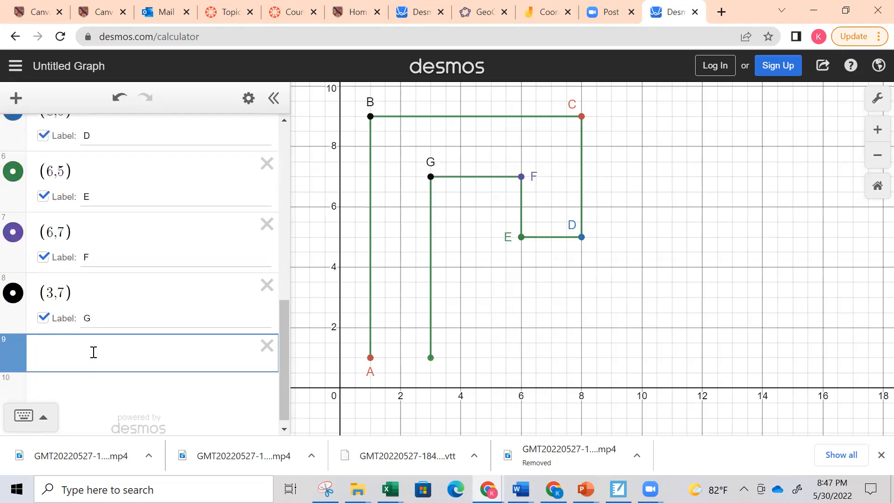
text(()
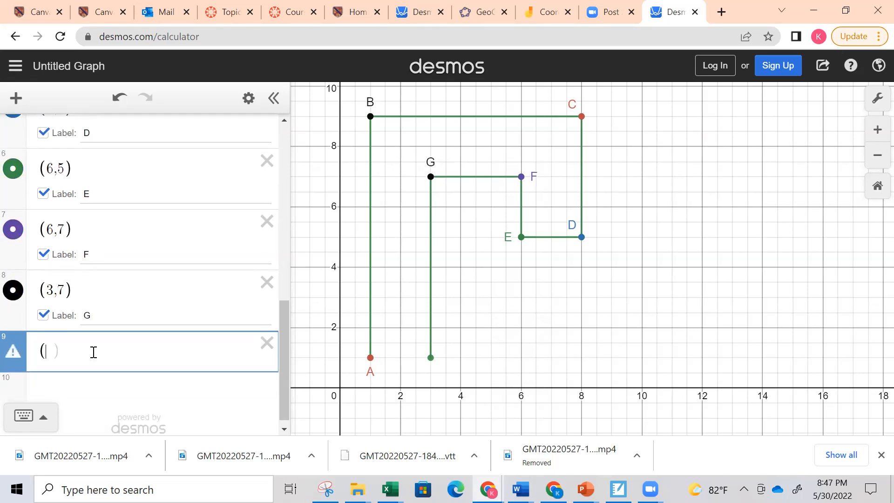
text(3))
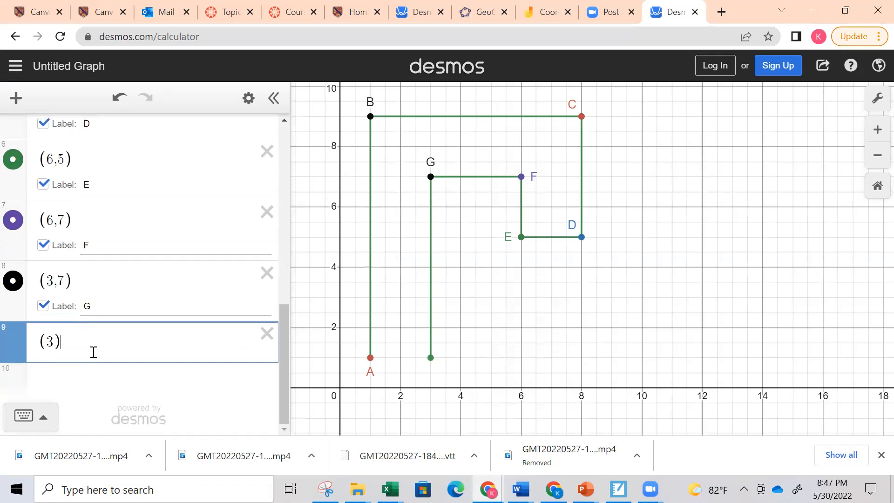
text(,1)
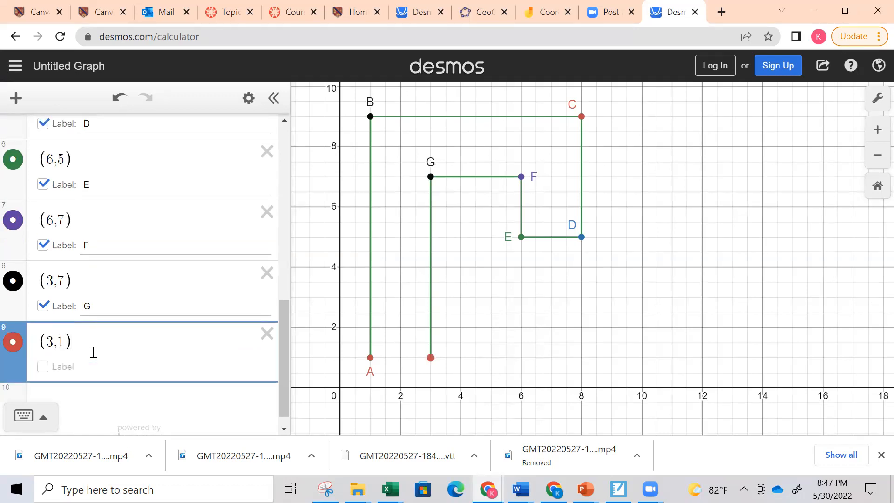
click(45, 367)
click(98, 369)
text(H)
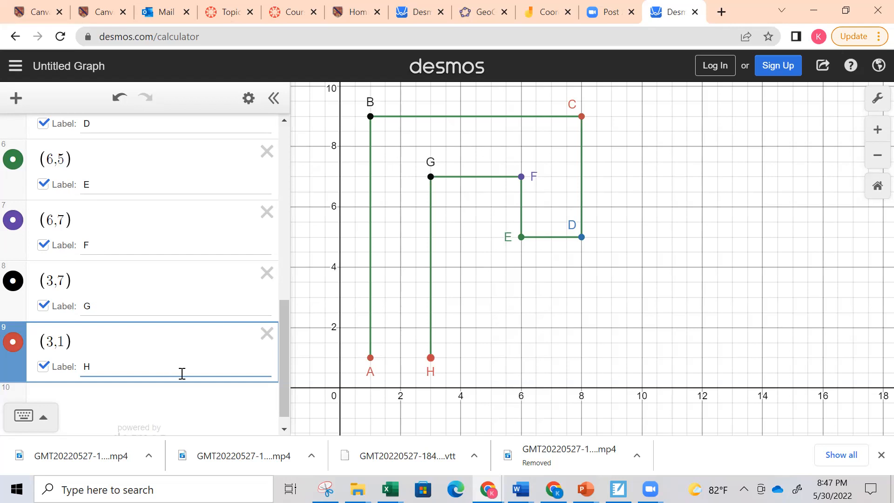
Add a new expression for the point (7,6) below point H and label it I
click(118, 350)
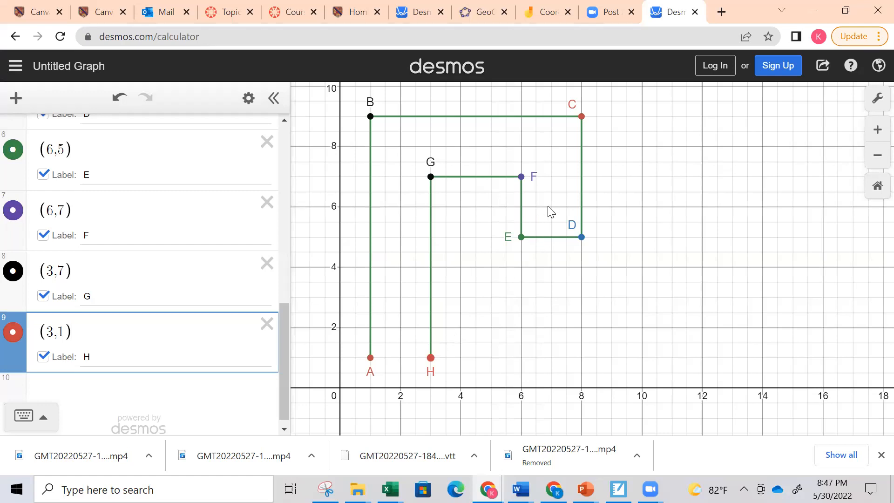
key(Return)
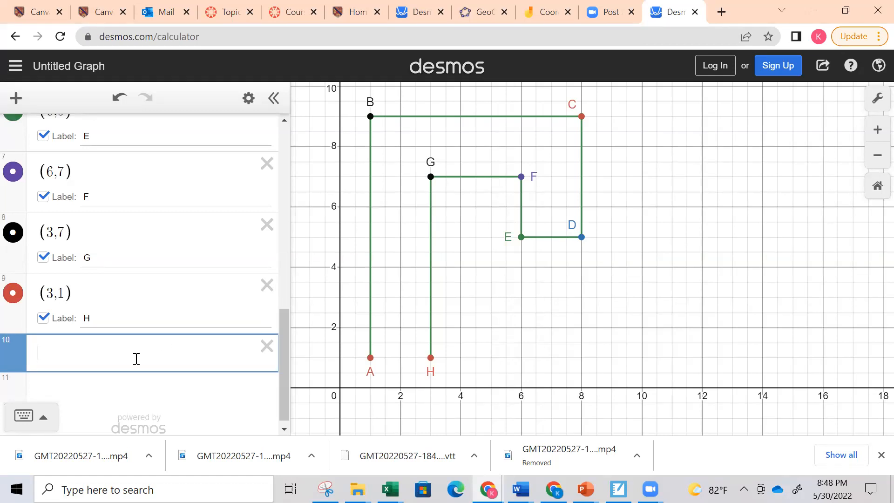
text((7,6))
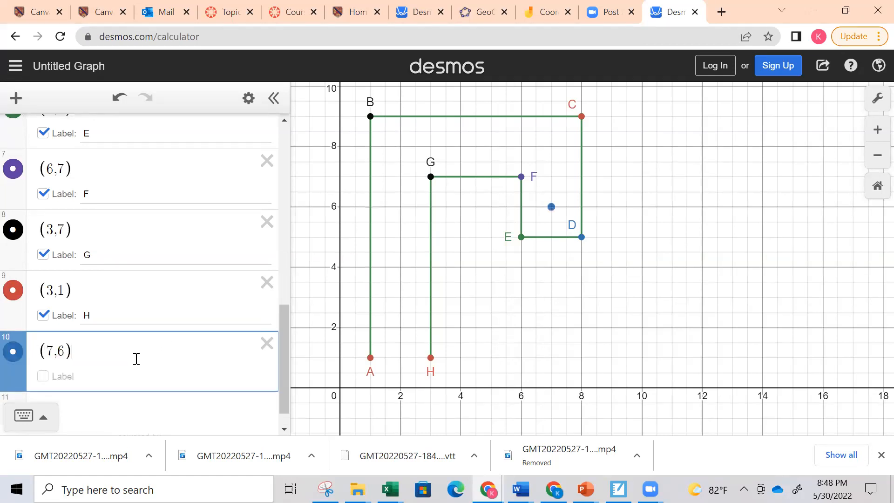
click(43, 376)
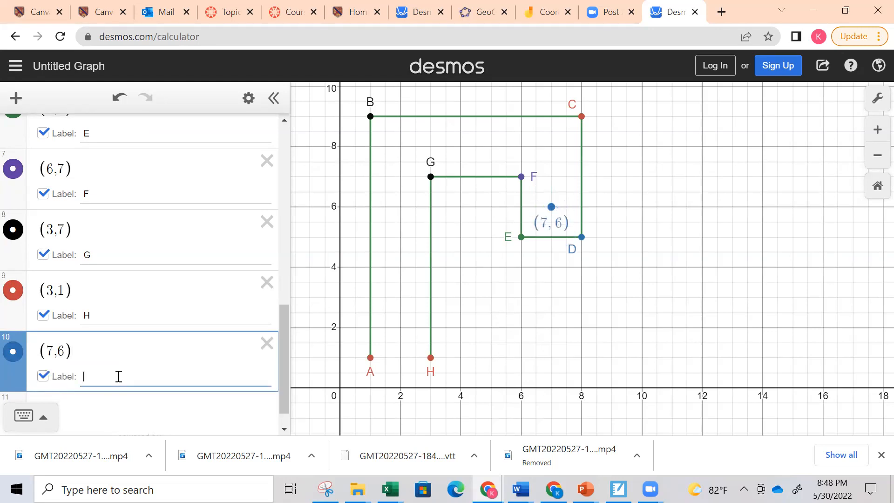
text(I)
click(175, 311)
scroll(474, 306, down, 5)
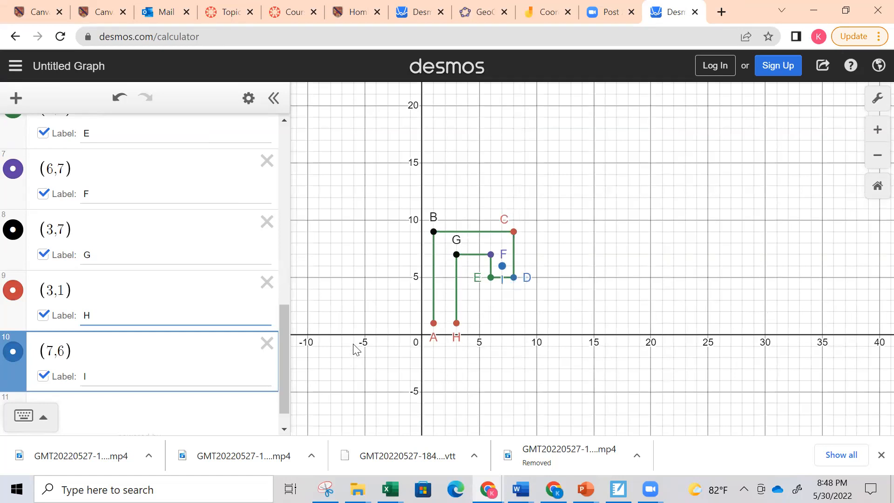
drag(283, 354, 283, 154)
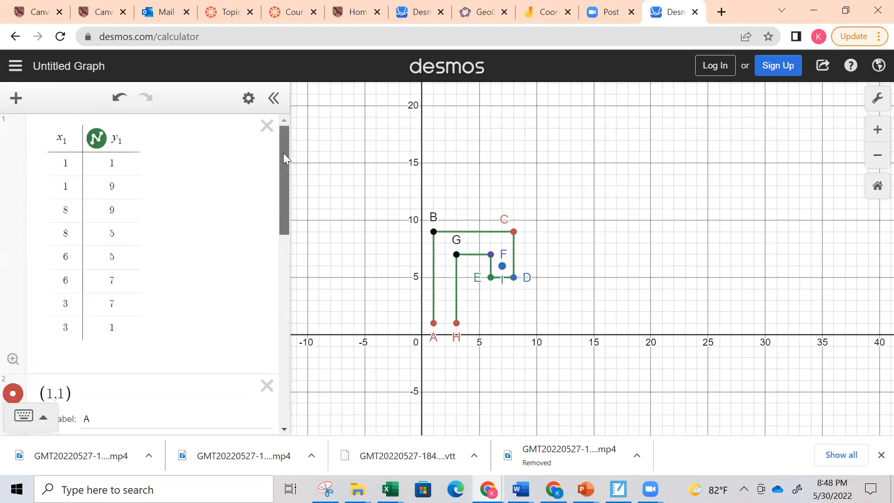